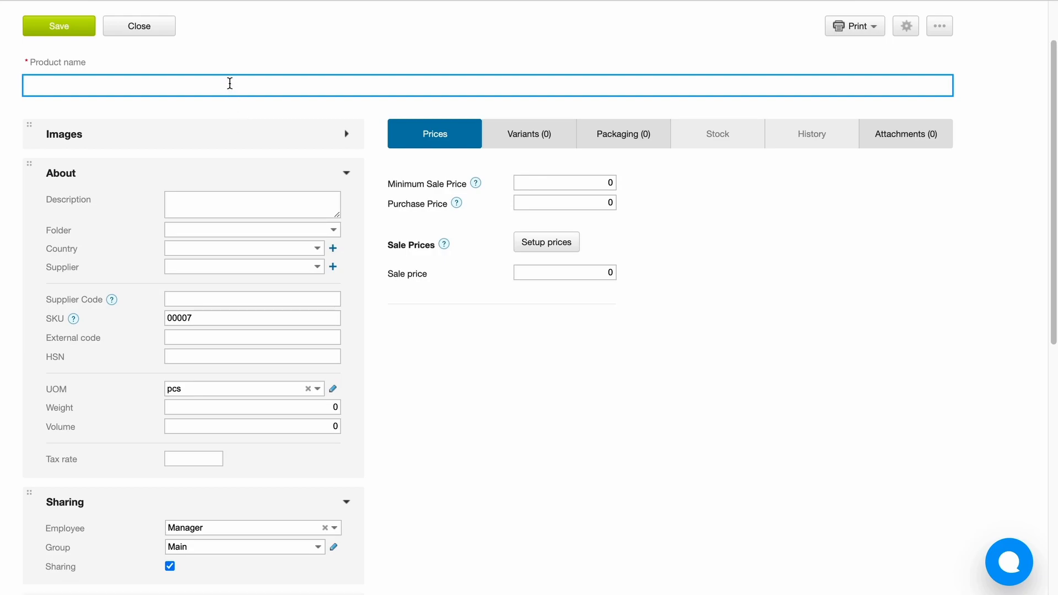
Name the new product 'Test Product' and save it.
{"action": "type", "text": "Test Product"}
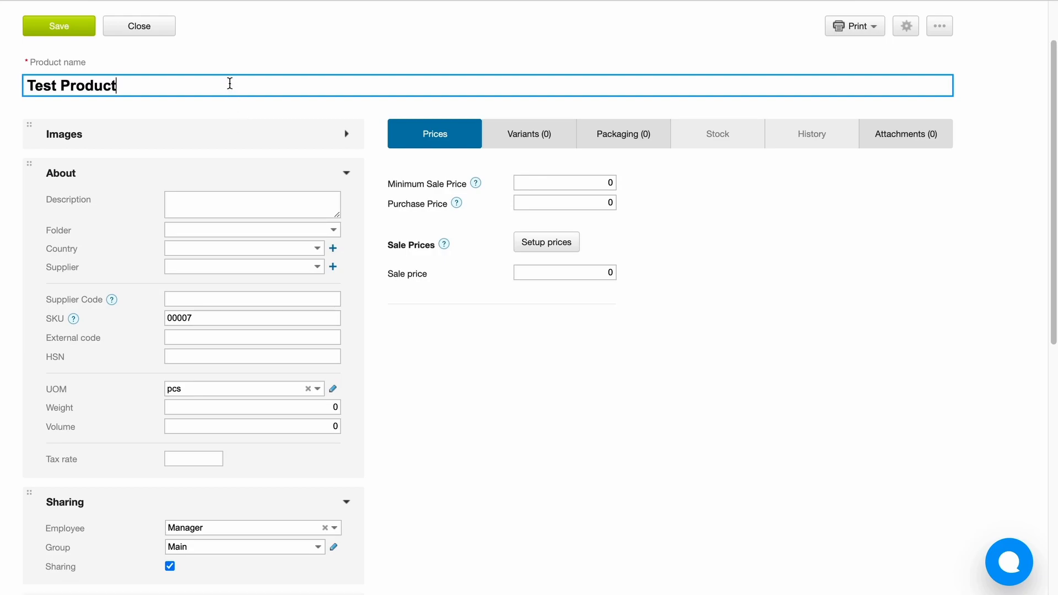
{"action": "left_click", "coordinate": [62, 29]}
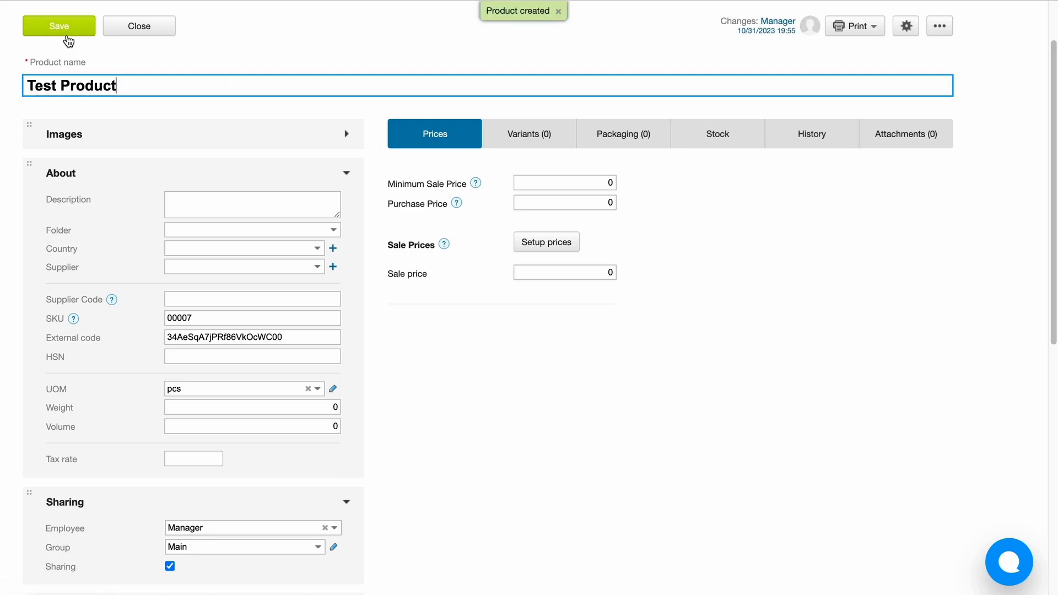
{"action": "scroll", "coordinate": [299, 377], "scroll_direction": "down", "scroll_amount": 6}
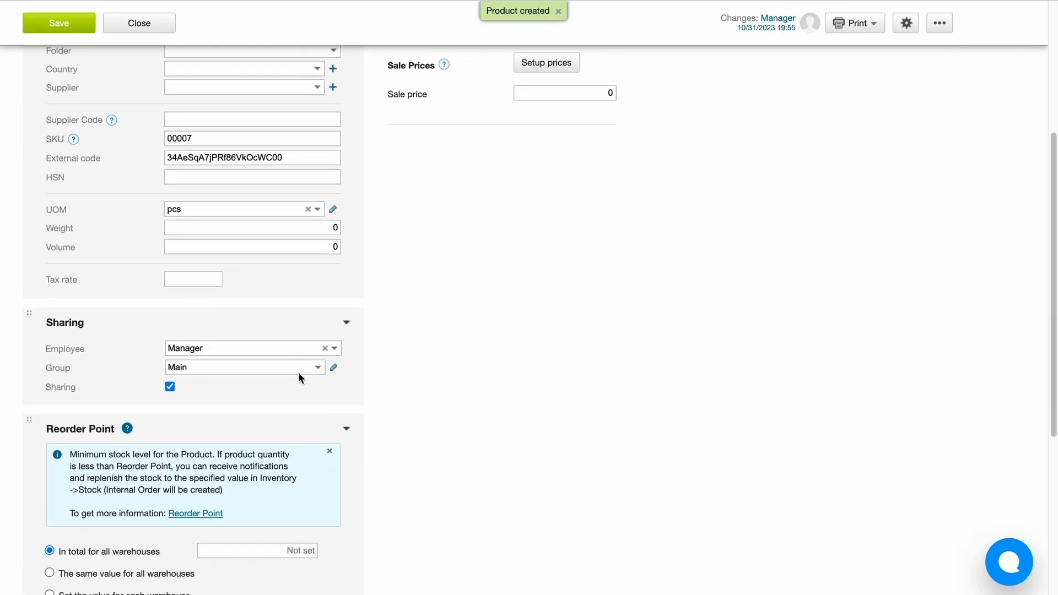
{"action": "scroll", "coordinate": [299, 373], "scroll_direction": "down", "scroll_amount": 1}
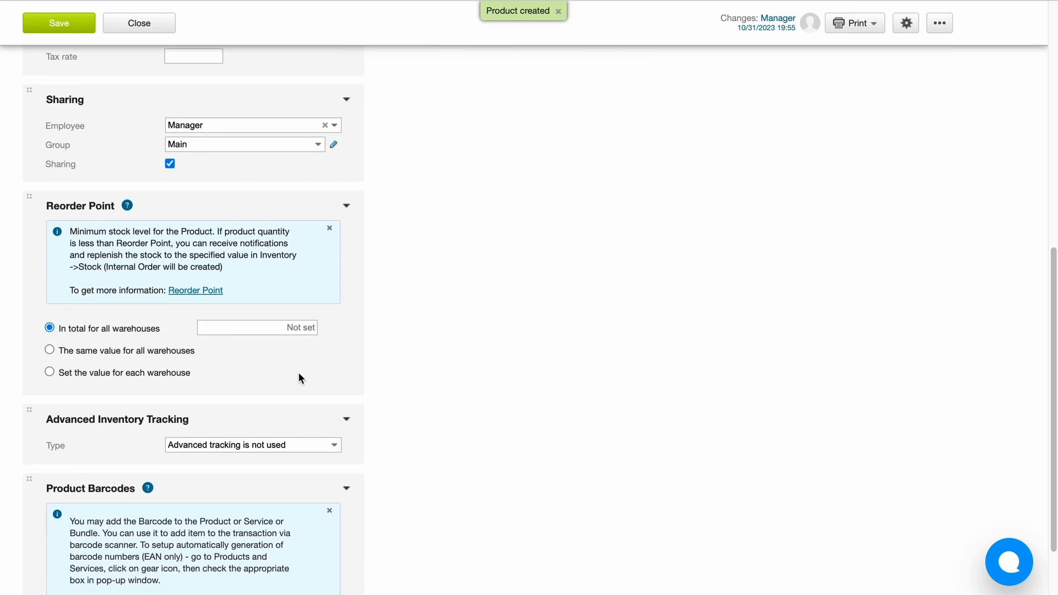
{"action": "scroll", "coordinate": [299, 377], "scroll_direction": "up", "scroll_amount": 1}
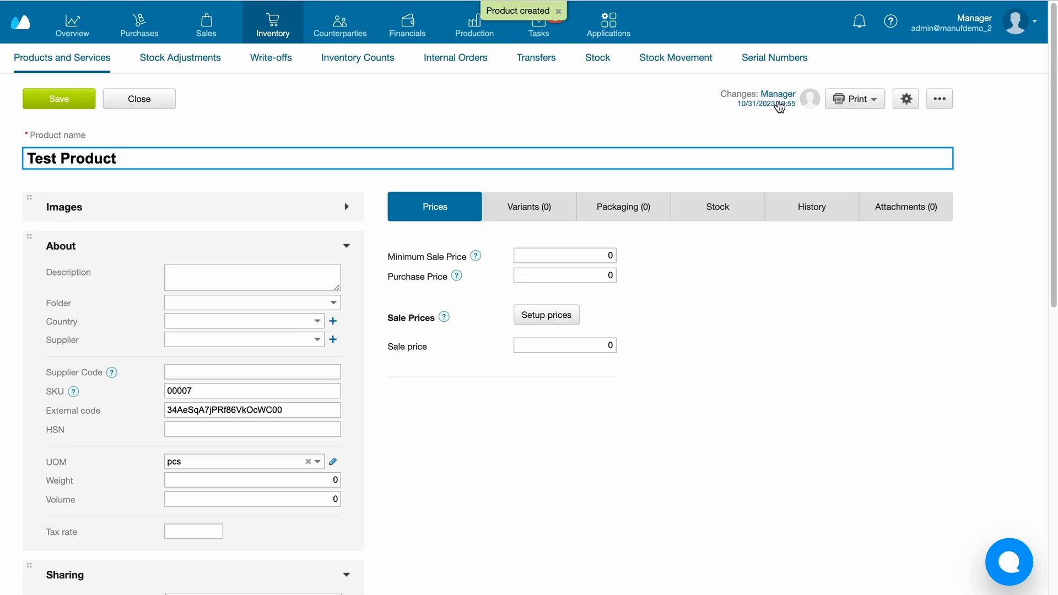
Review the product's change history, which shows its single creation entry.
{"action": "left_click", "coordinate": [779, 106]}
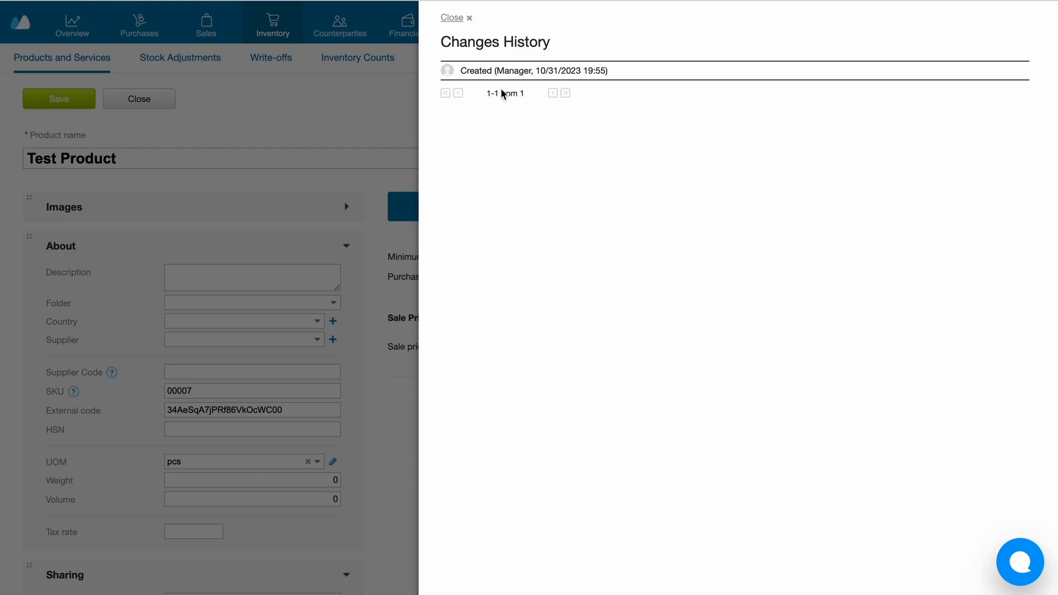
{"action": "left_click", "coordinate": [243, 190]}
{"action": "left_click", "coordinate": [207, 30]}
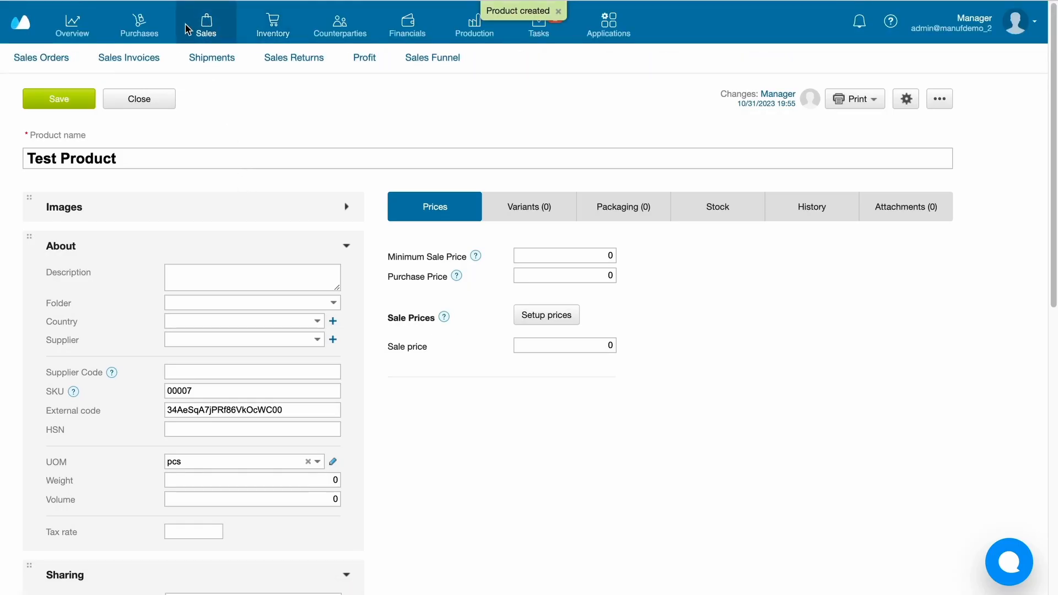
Start a new sales order with 'Customer' as the counterparty.
{"action": "left_click", "coordinate": [61, 59]}
{"action": "left_click", "coordinate": [159, 103]}
{"action": "left_click", "coordinate": [248, 127]}
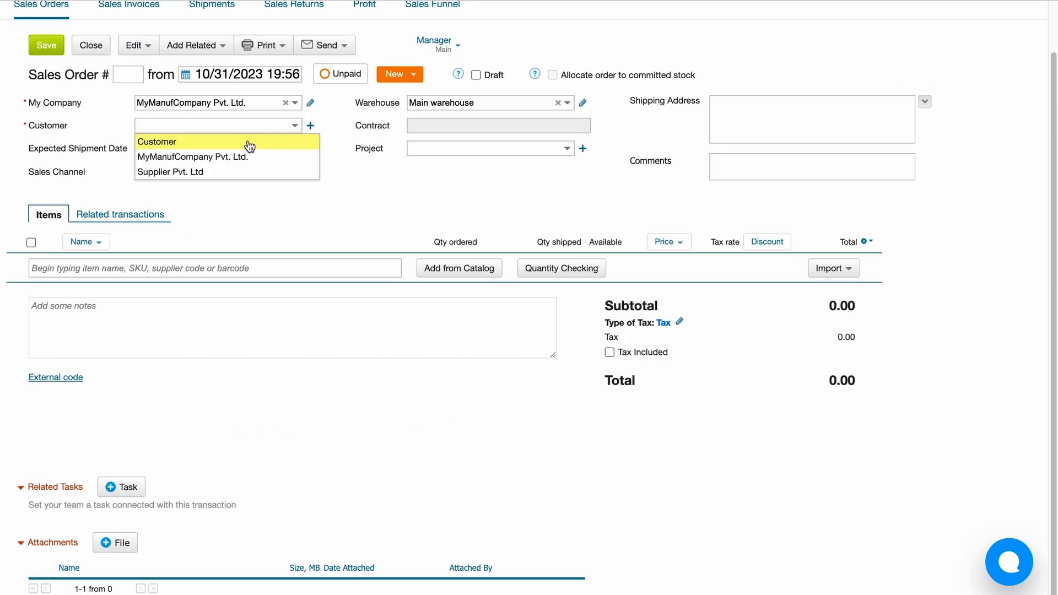
{"action": "left_click", "coordinate": [248, 143]}
Add 10 pcs of T-shirt decorated (black) and save the order, totalling 5,664.00.
{"action": "left_click", "coordinate": [236, 277]}
{"action": "type", "text": "blac"}
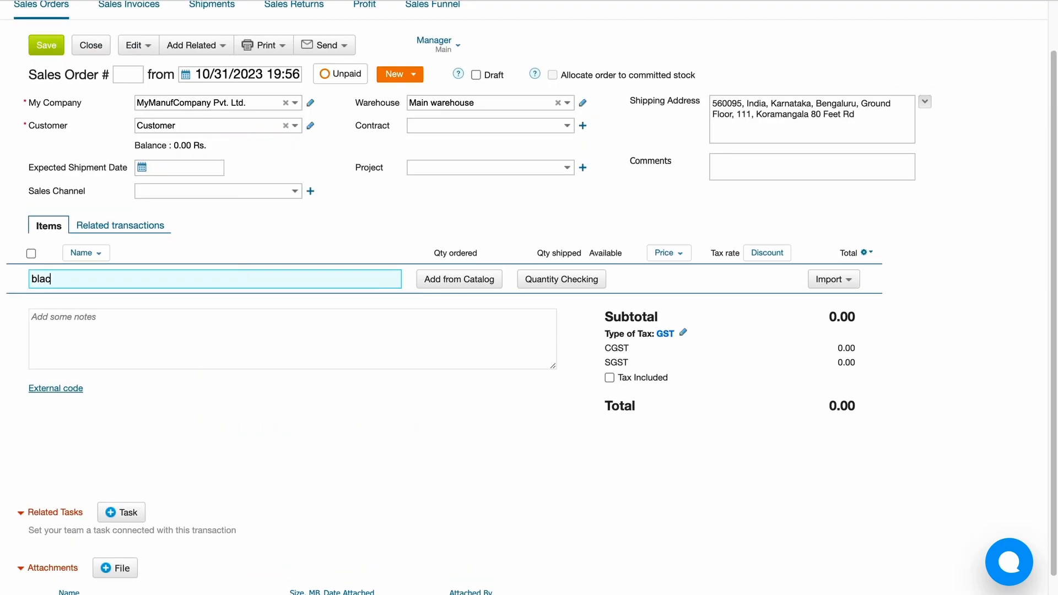
{"action": "left_click", "coordinate": [237, 301]}
{"action": "type", "text": "10"}
{"action": "left_click", "coordinate": [499, 219]}
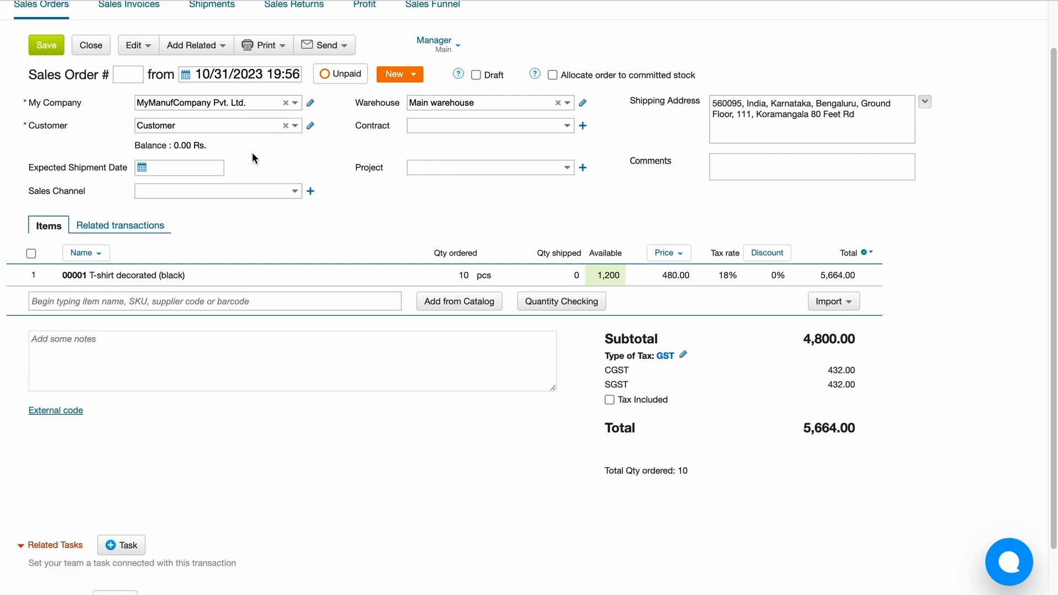
{"action": "left_click", "coordinate": [58, 48]}
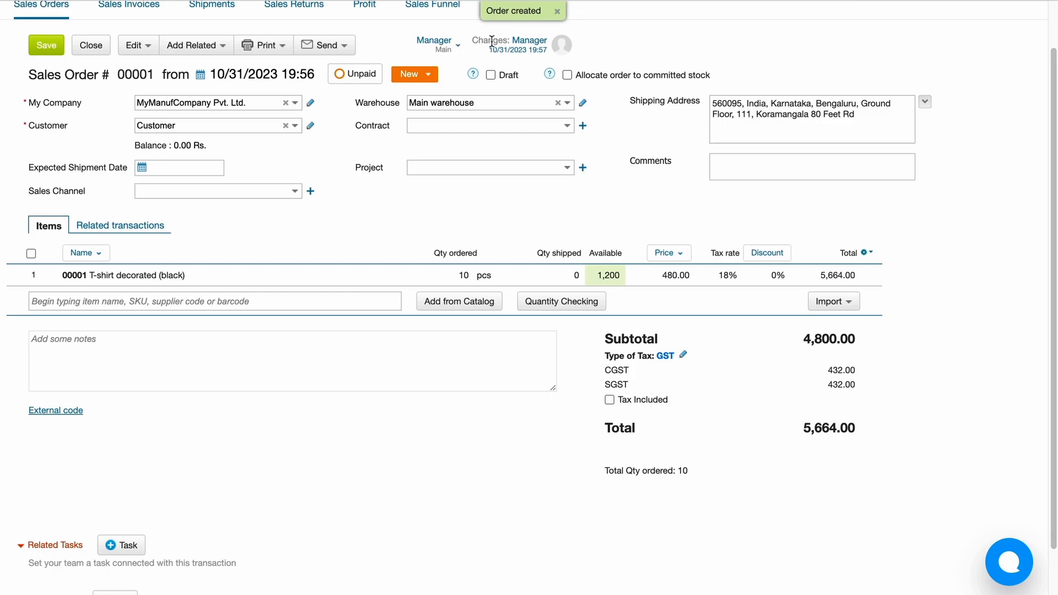
Add 10 pcs of 00003 Threads (black) as a second line on order 00001.
{"action": "left_click", "coordinate": [515, 51]}
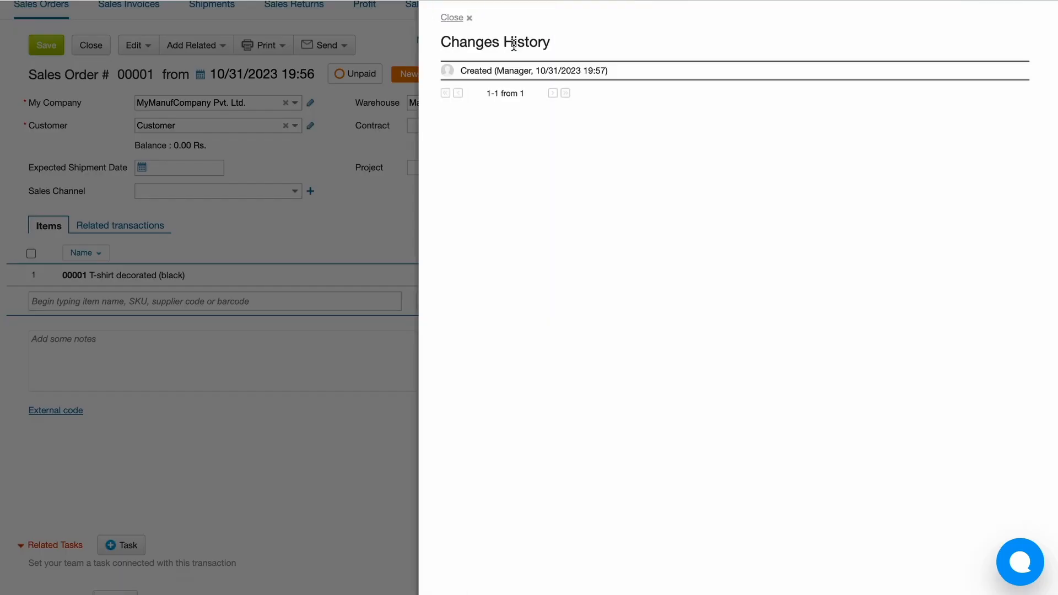
{"action": "left_click", "coordinate": [468, 18]}
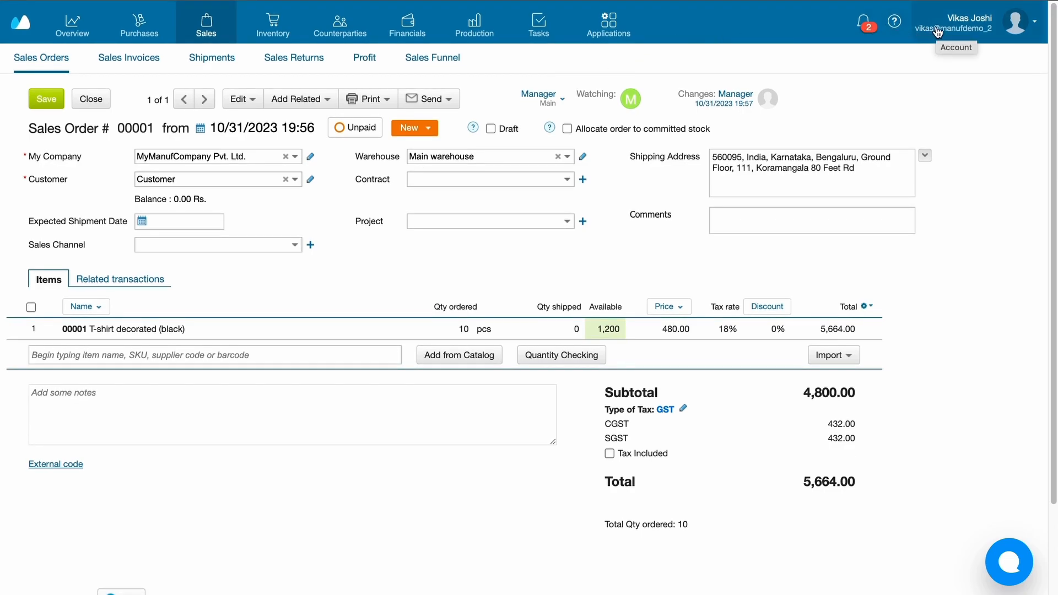
{"action": "left_click", "coordinate": [366, 355]}
{"action": "type", "text": "thread"}
{"action": "left_click", "coordinate": [342, 394]}
{"action": "type", "text": "10"}
{"action": "left_click", "coordinate": [458, 263]}
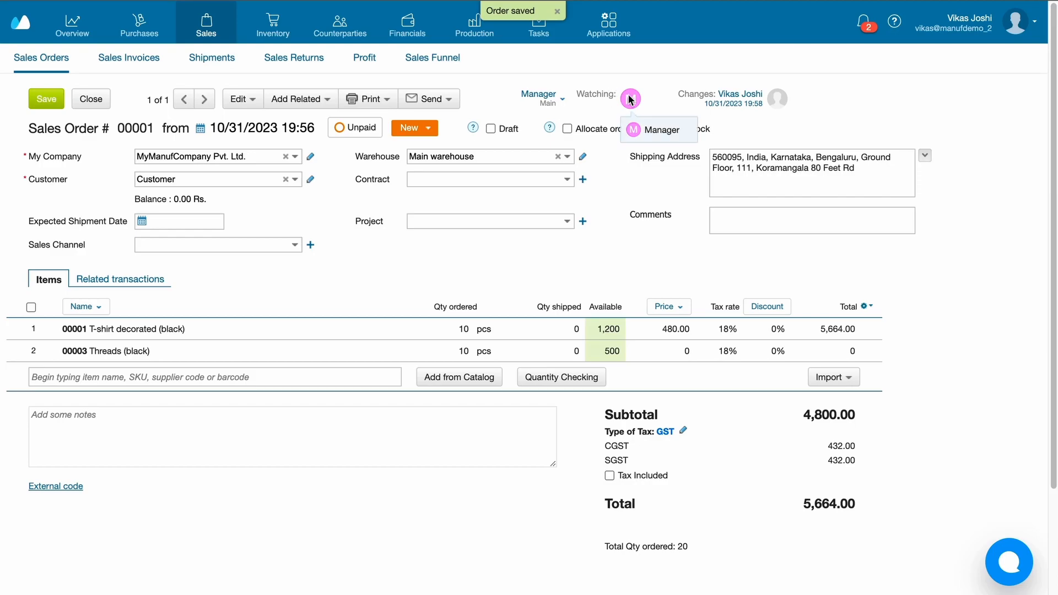
{"action": "left_click", "coordinate": [733, 102]}
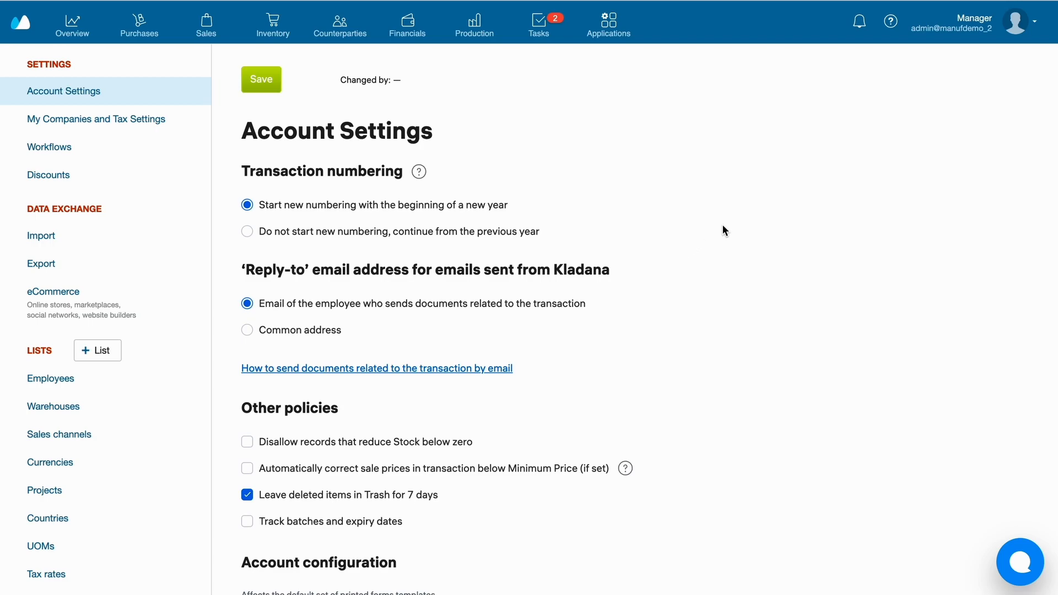
From account Settings, go to Employees and start a new +Employee form.
{"action": "left_click", "coordinate": [958, 33]}
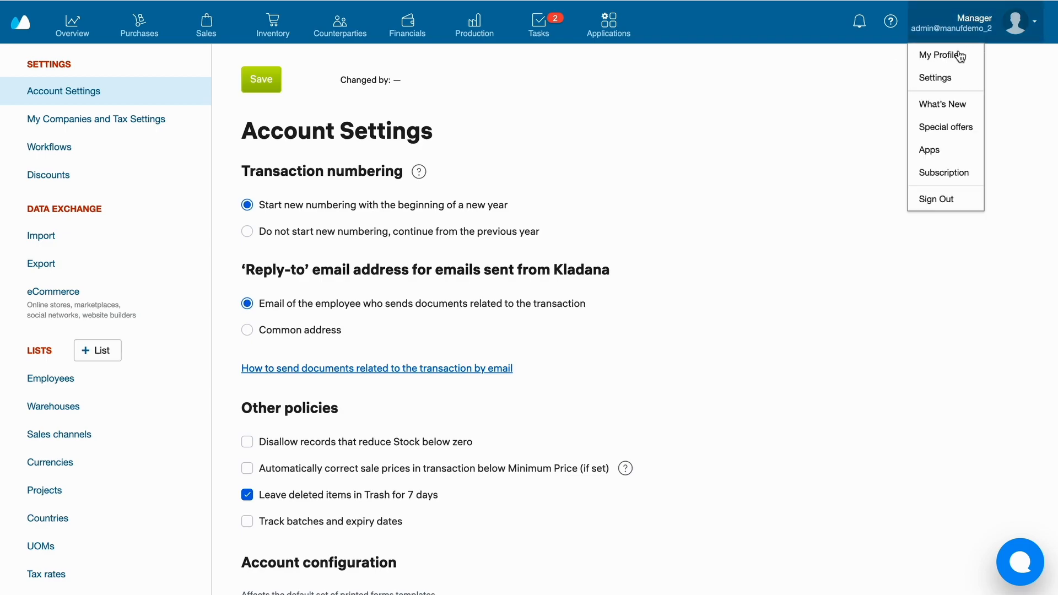
{"action": "left_click", "coordinate": [948, 87]}
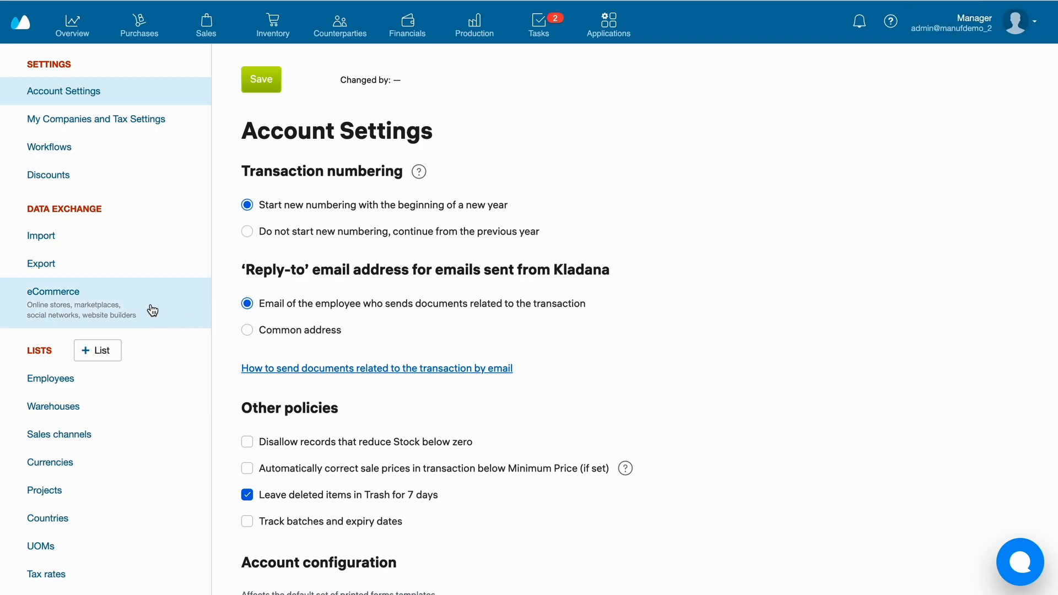
{"action": "left_click", "coordinate": [105, 389]}
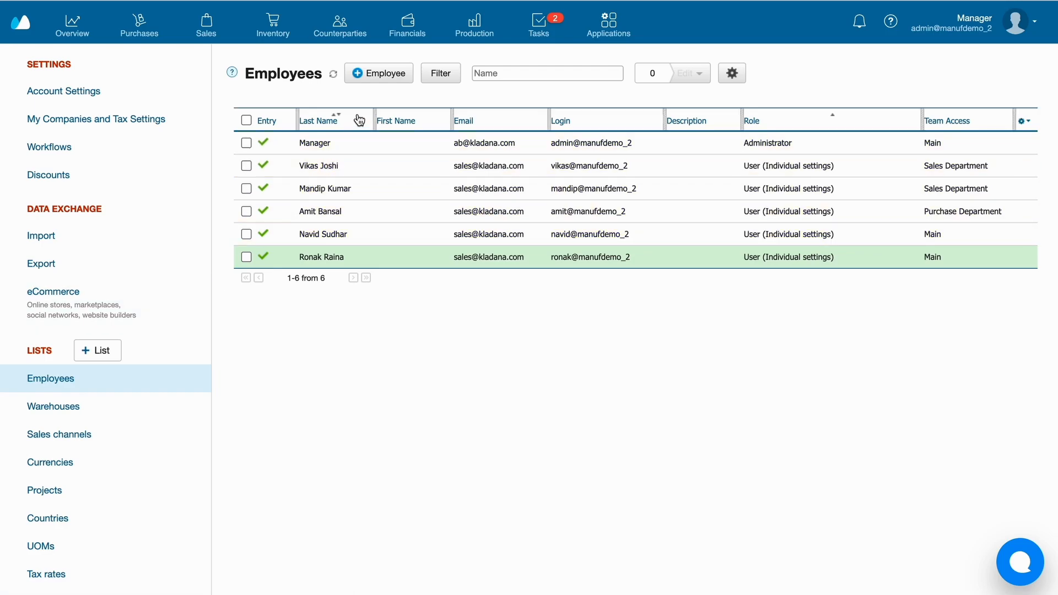
{"action": "left_click", "coordinate": [361, 77]}
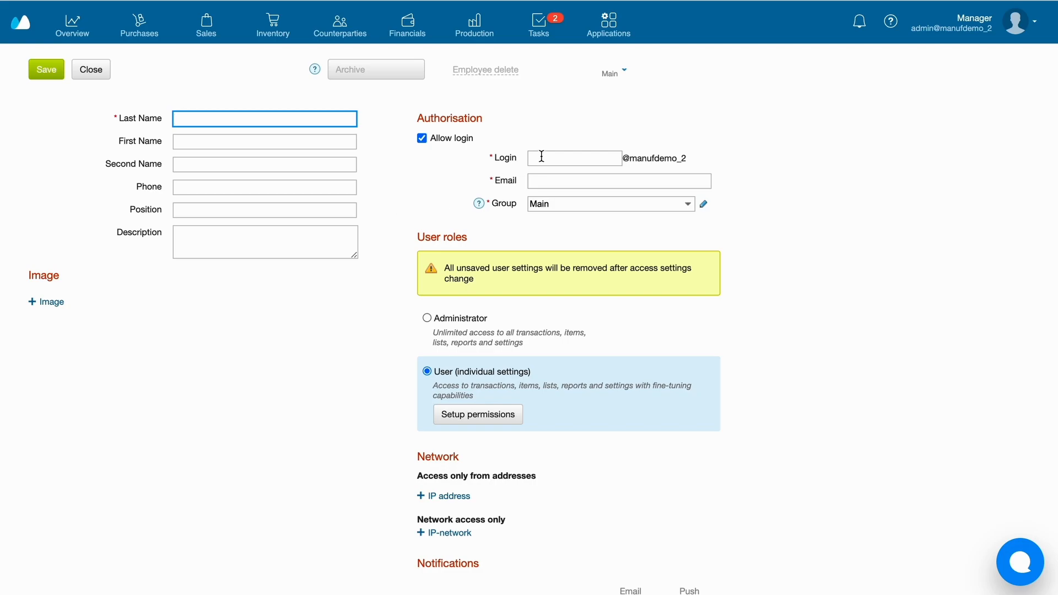
{"action": "scroll", "coordinate": [554, 193], "scroll_direction": "down", "scroll_amount": 1}
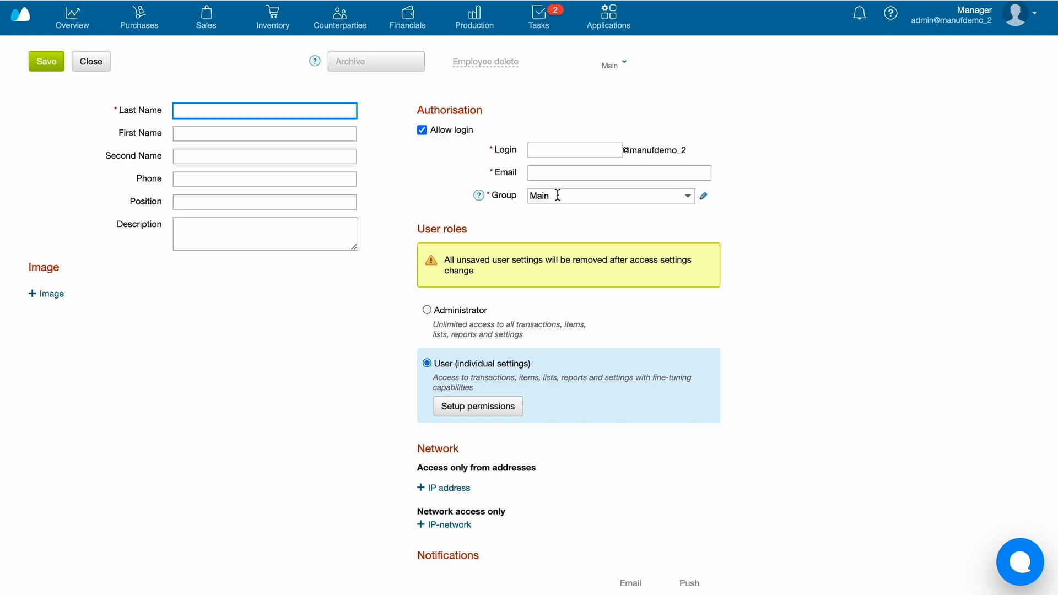
{"action": "scroll", "coordinate": [558, 194], "scroll_direction": "down", "scroll_amount": 2}
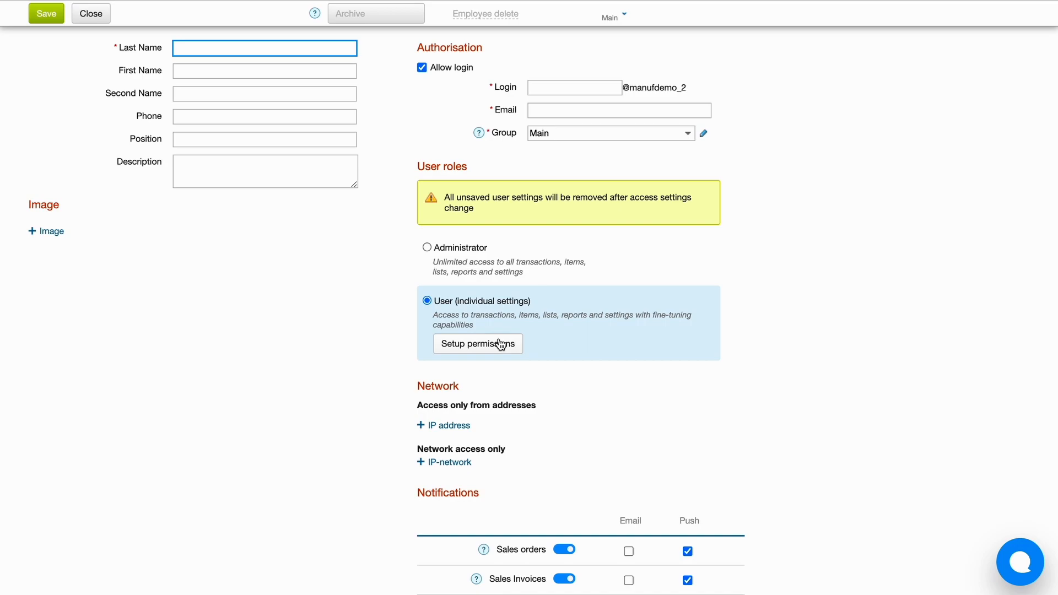
{"action": "scroll", "coordinate": [503, 419], "scroll_direction": "down", "scroll_amount": 1}
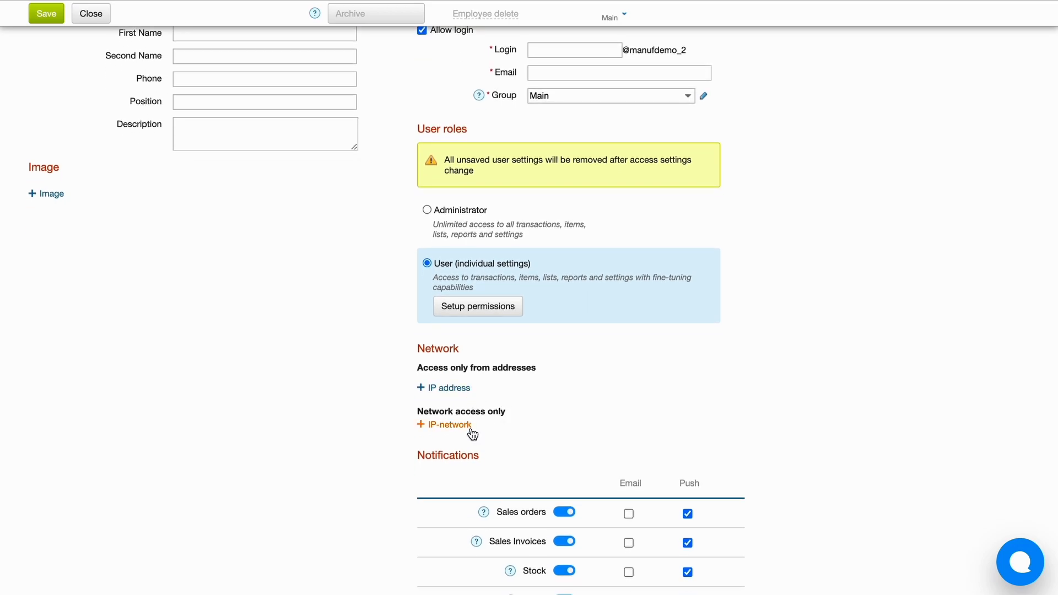
{"action": "scroll", "coordinate": [505, 420], "scroll_direction": "down", "scroll_amount": 4}
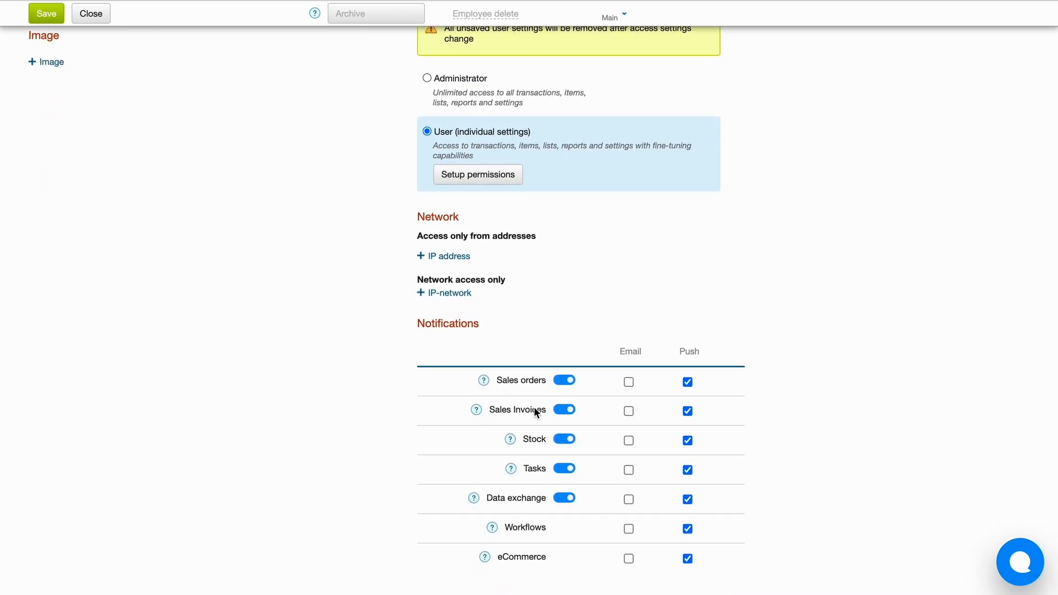
{"action": "scroll", "coordinate": [535, 412], "scroll_direction": "up", "scroll_amount": 5}
{"action": "scroll", "coordinate": [534, 409], "scroll_direction": "up", "scroll_amount": 1}
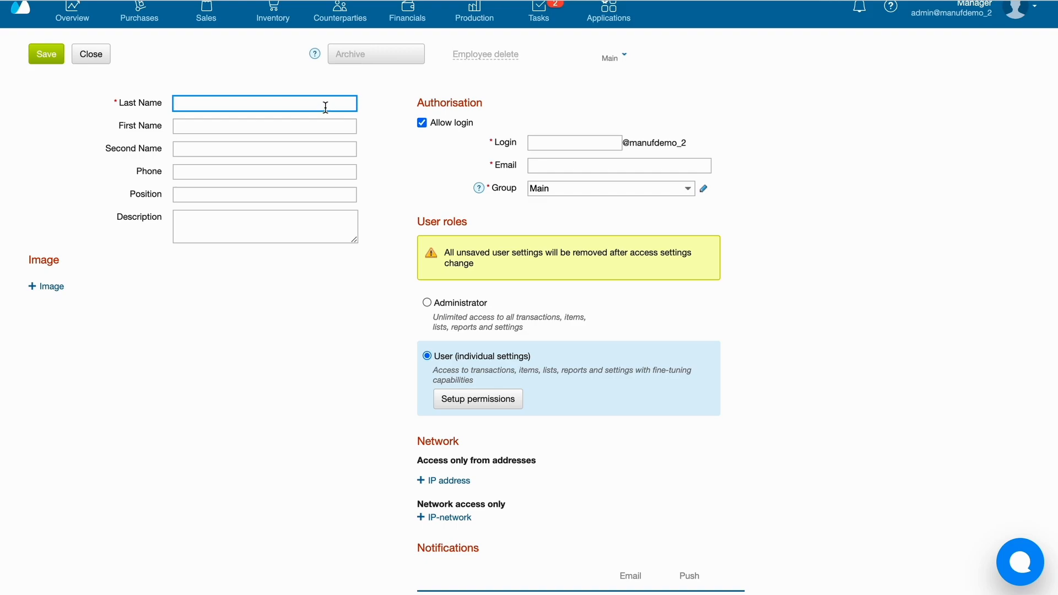
Enter the employee's last name, a login name and a contact e-mail address.
{"action": "left_click", "coordinate": [543, 137]}
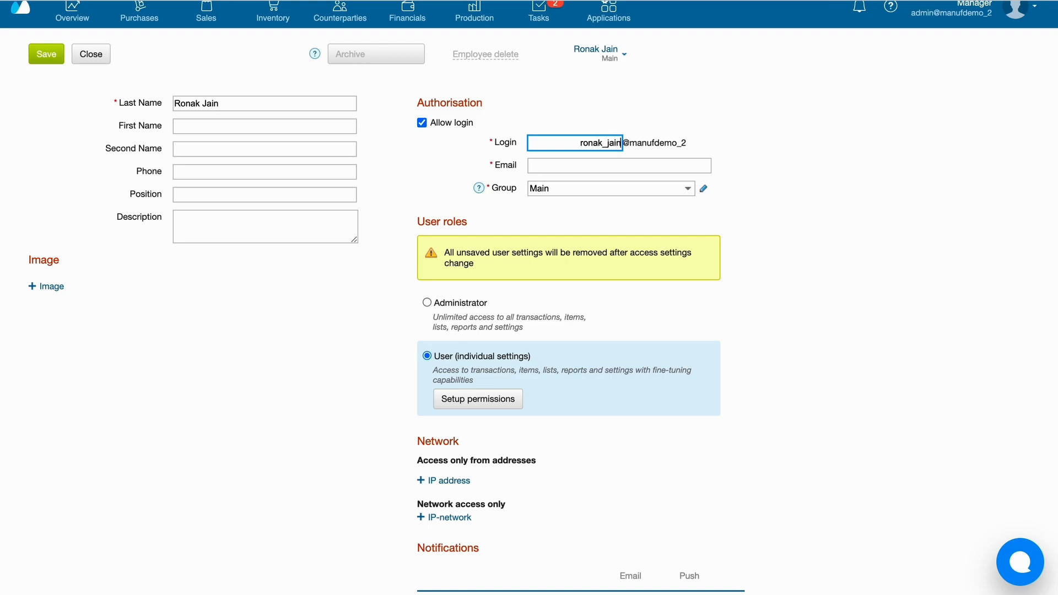
{"action": "left_click", "coordinate": [533, 165]}
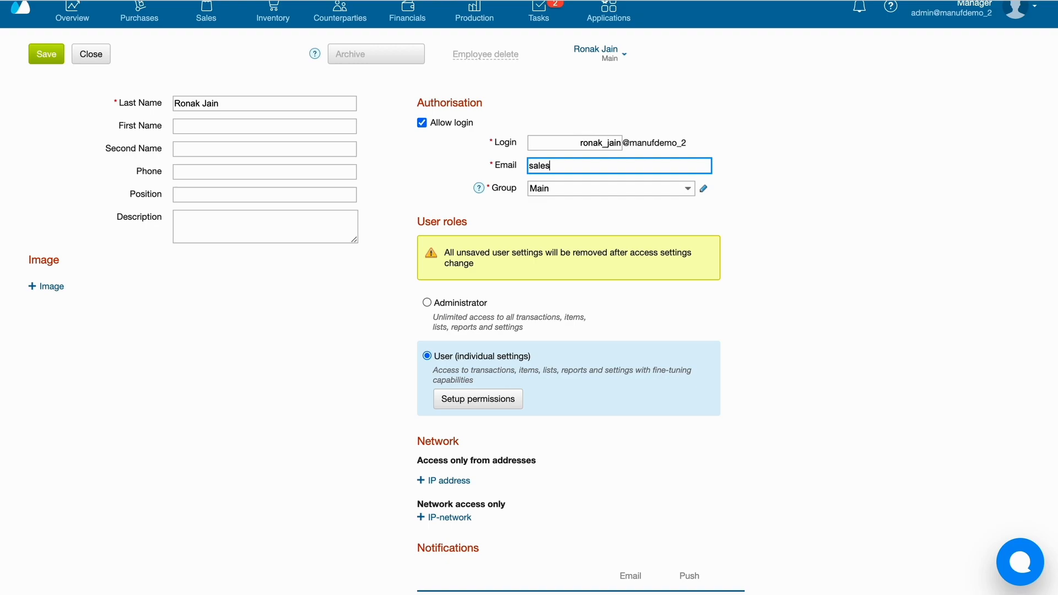
{"action": "scroll", "coordinate": [550, 209], "scroll_direction": "down", "scroll_amount": 1}
{"action": "scroll", "coordinate": [551, 210], "scroll_direction": "down", "scroll_amount": 1}
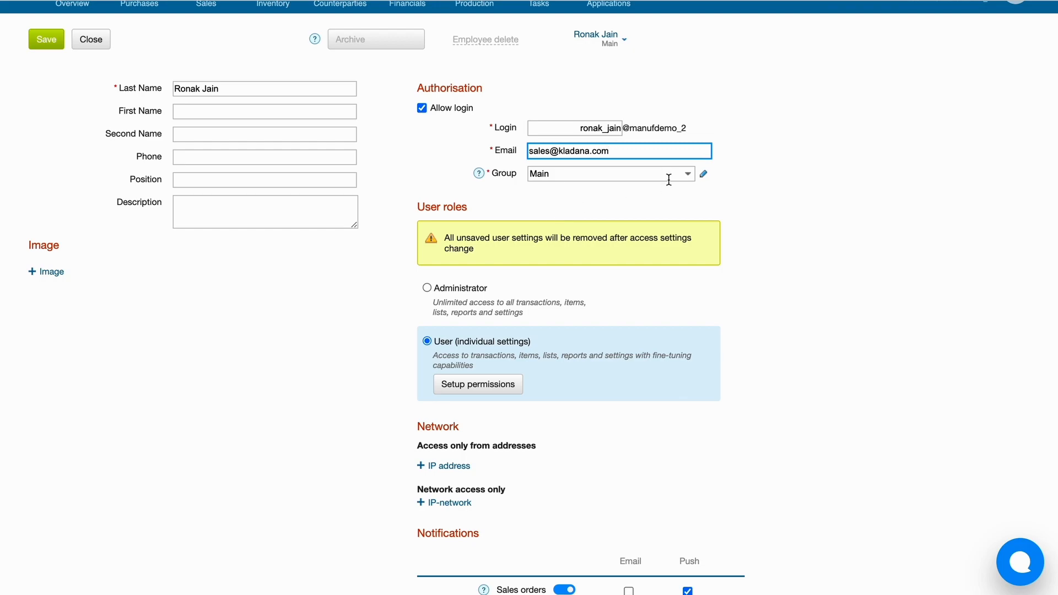
{"action": "left_click", "coordinate": [690, 183]}
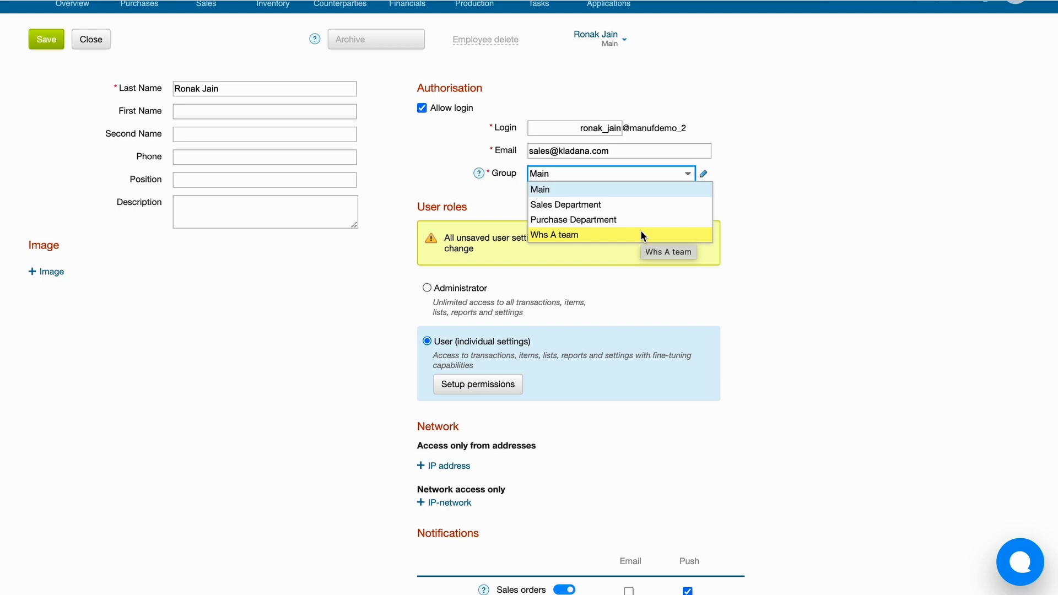
Add a 'Warehouse department' group in the Departments dialog and save the list.
{"action": "left_click", "coordinate": [730, 210]}
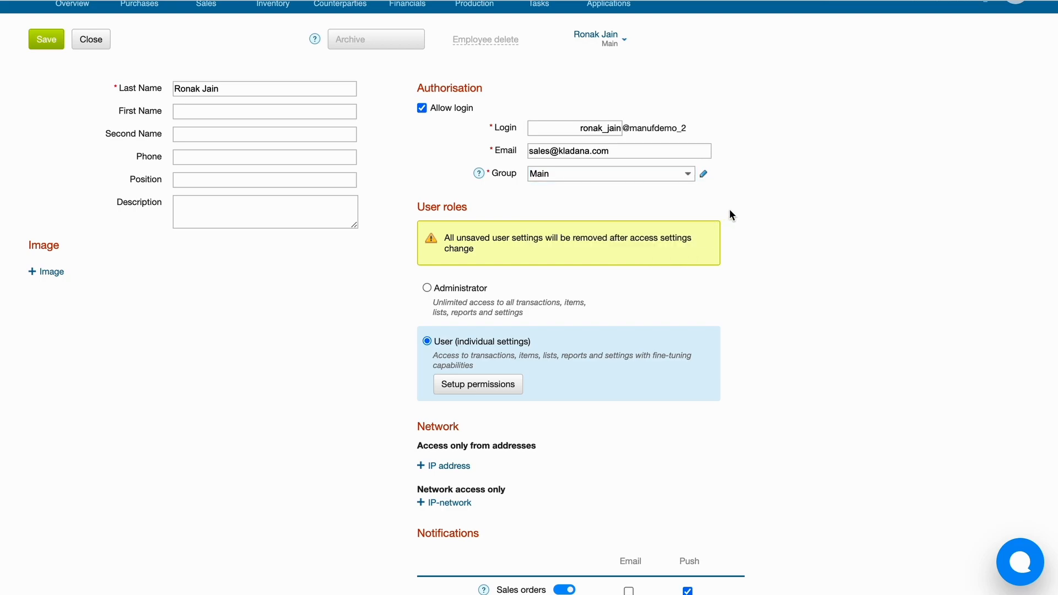
{"action": "left_click", "coordinate": [703, 177]}
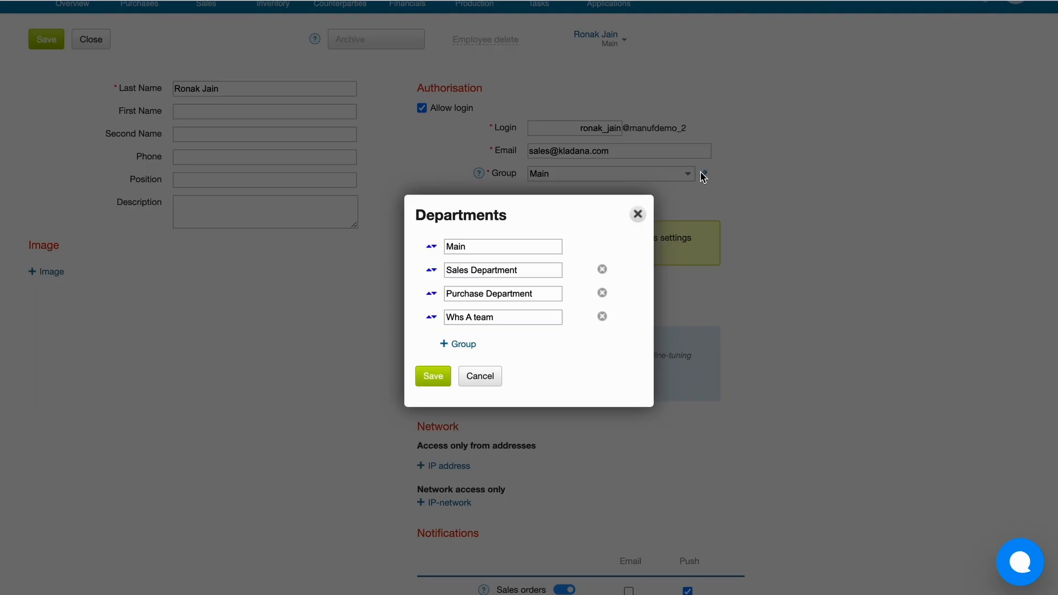
{"action": "left_click", "coordinate": [463, 344]}
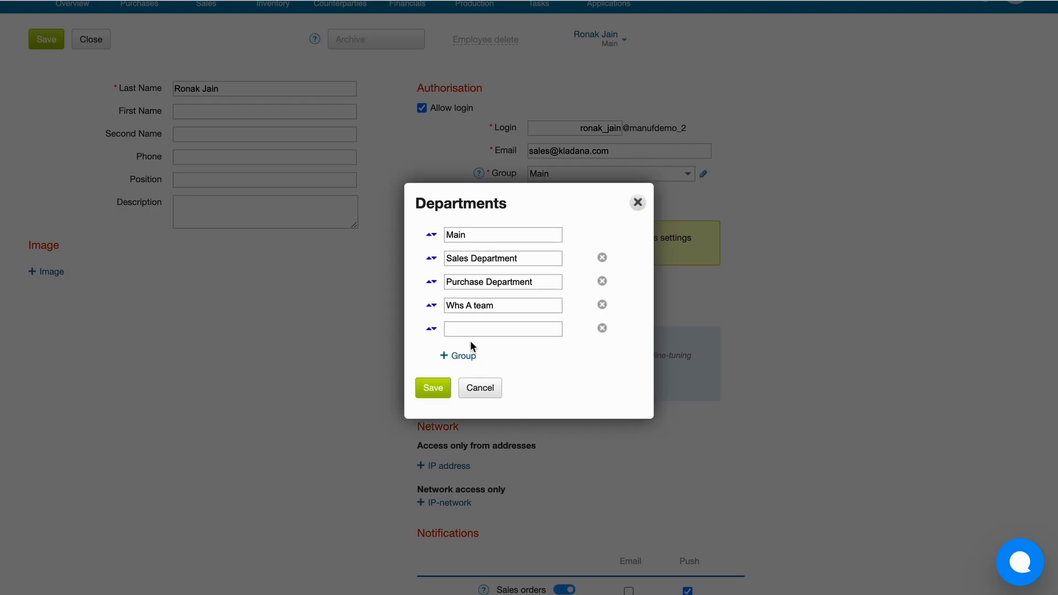
{"action": "type", "text": "Warehouse department"}
{"action": "left_click", "coordinate": [433, 388]}
{"action": "left_click", "coordinate": [692, 182]}
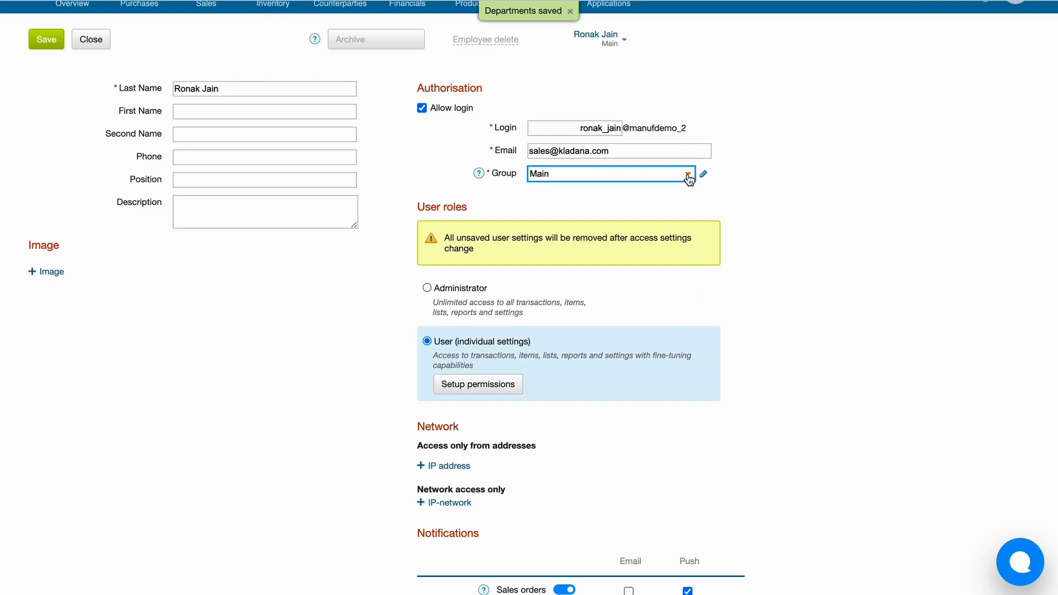
Put the employee in Warehouse department, save the record, and close it.
{"action": "left_click", "coordinate": [638, 251]}
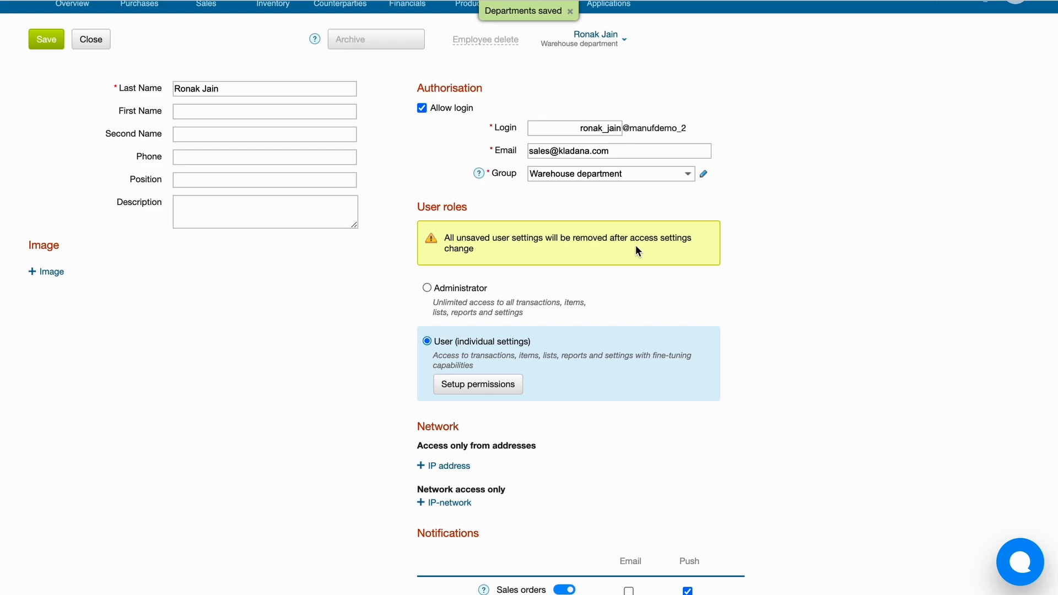
{"action": "scroll", "coordinate": [349, 322], "scroll_direction": "up", "scroll_amount": 1}
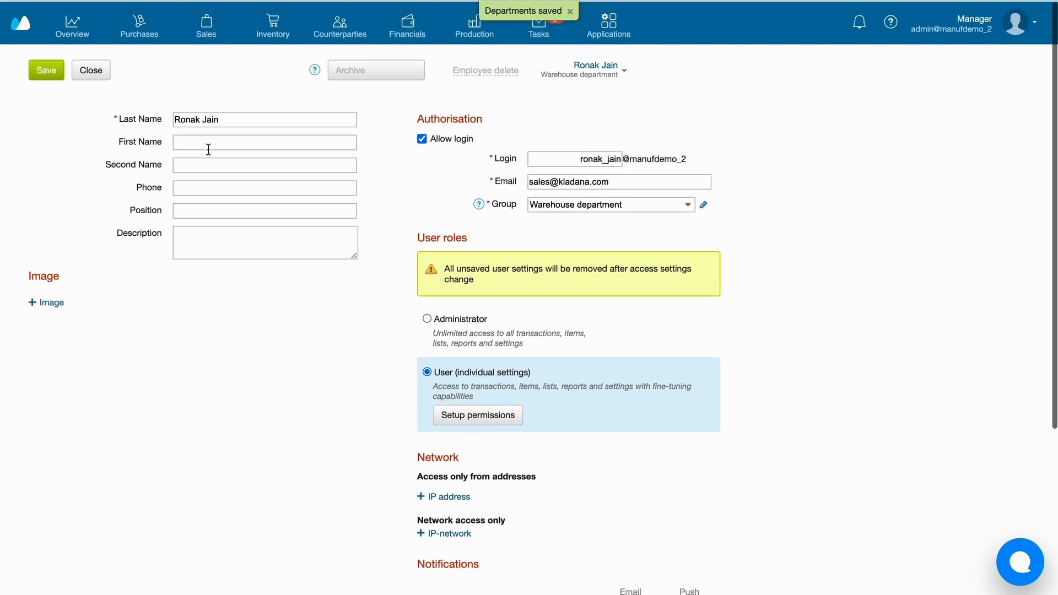
{"action": "left_click", "coordinate": [50, 72]}
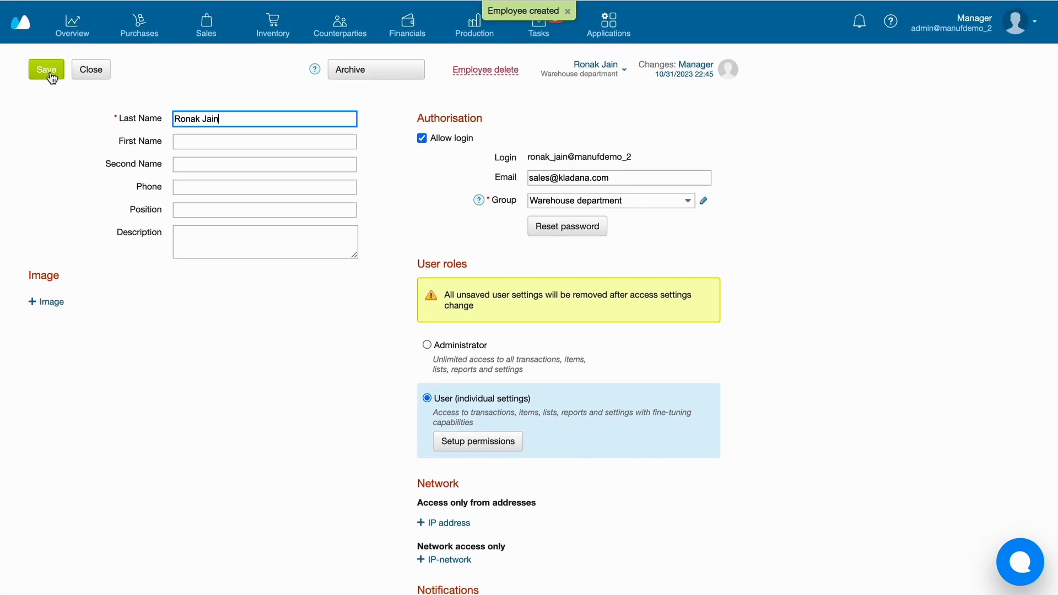
{"action": "left_click", "coordinate": [91, 71]}
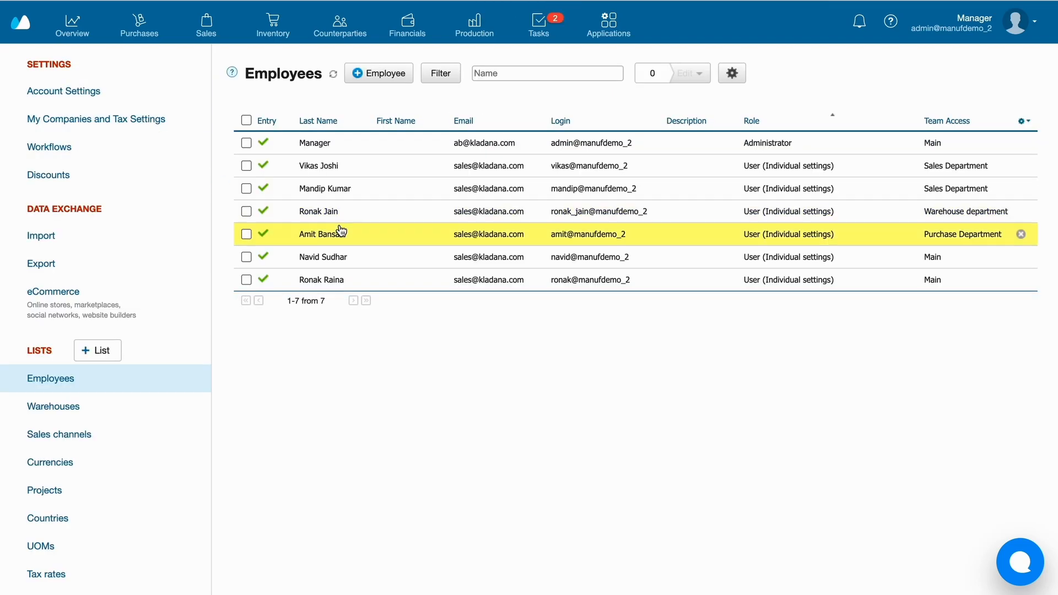